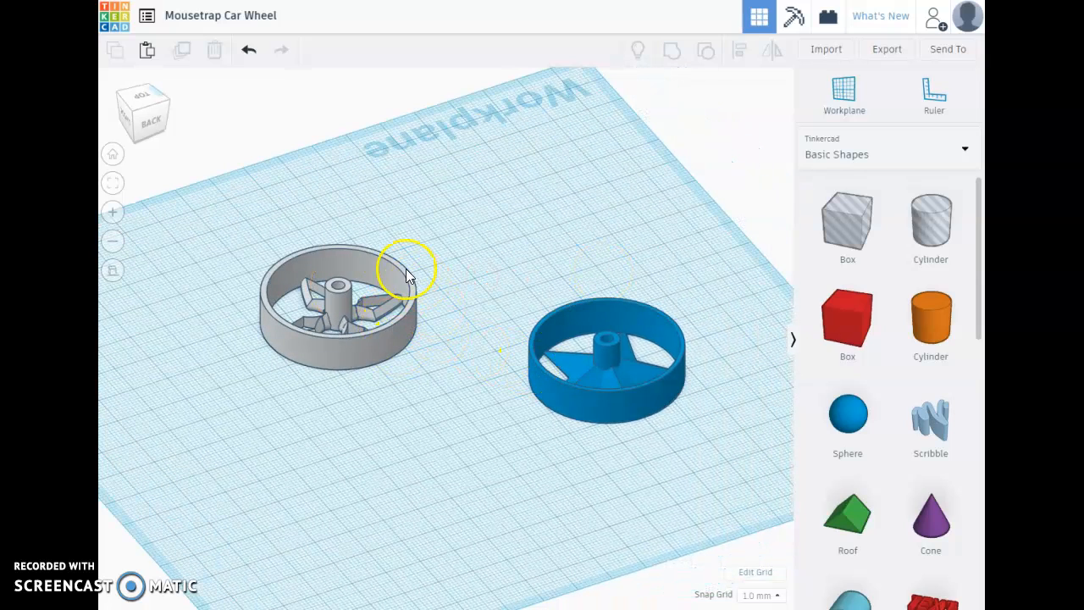
Step: Paste a copy of the gray wheel onto the workplane beside the original
key("ctrl+v")
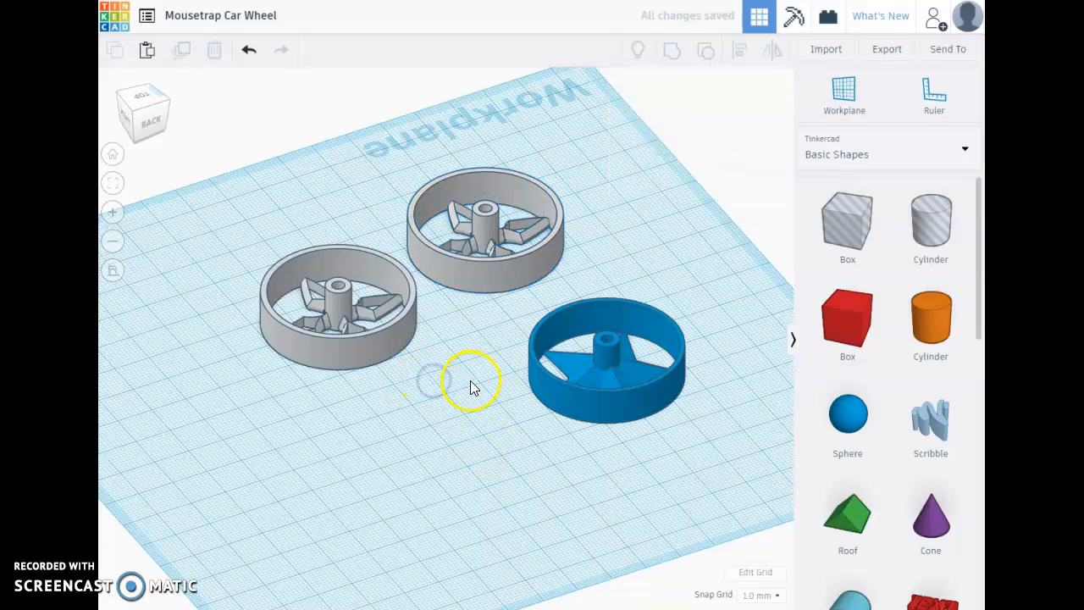
scroll(472, 381, "up", 3)
right_click_drag(487, 334, 521, 312)
scroll(500, 300, "down", 2)
middle_click_drag(541, 271, 512, 339)
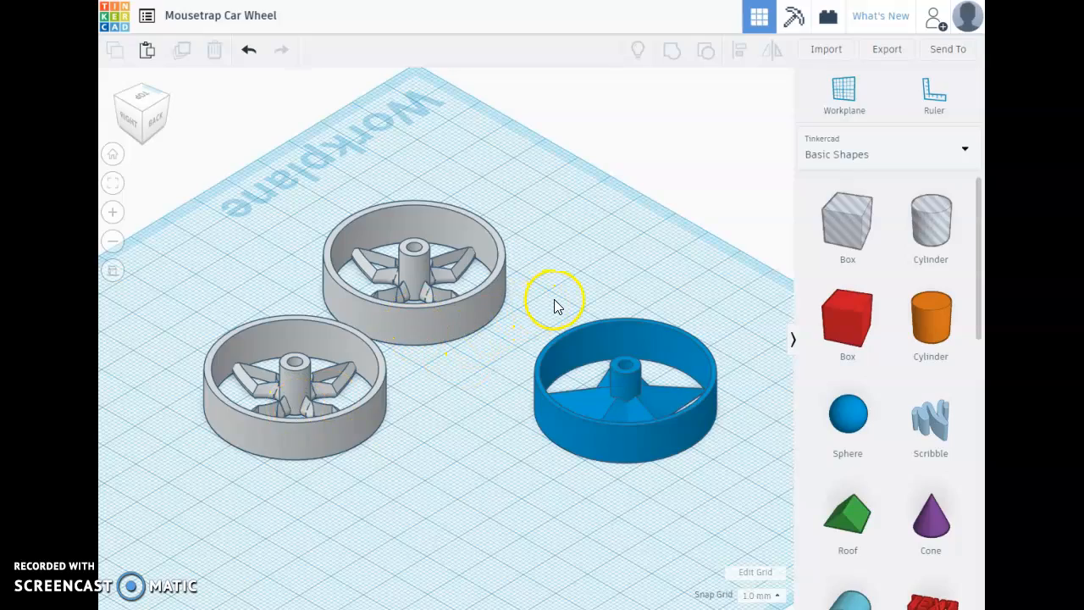
right_click_drag(535, 309, 508, 315)
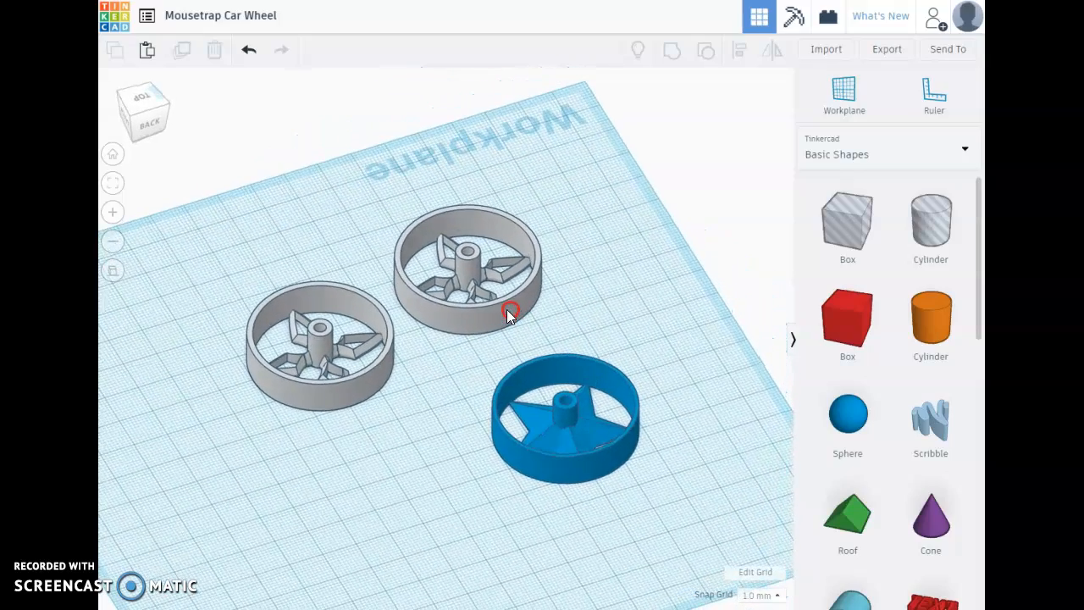
Step: Raise the pasted gray wheel above the workplane and check its height from the front
left_click(474, 250)
left_click_drag(472, 237, 470, 219)
left_click(483, 382)
left_click(157, 135)
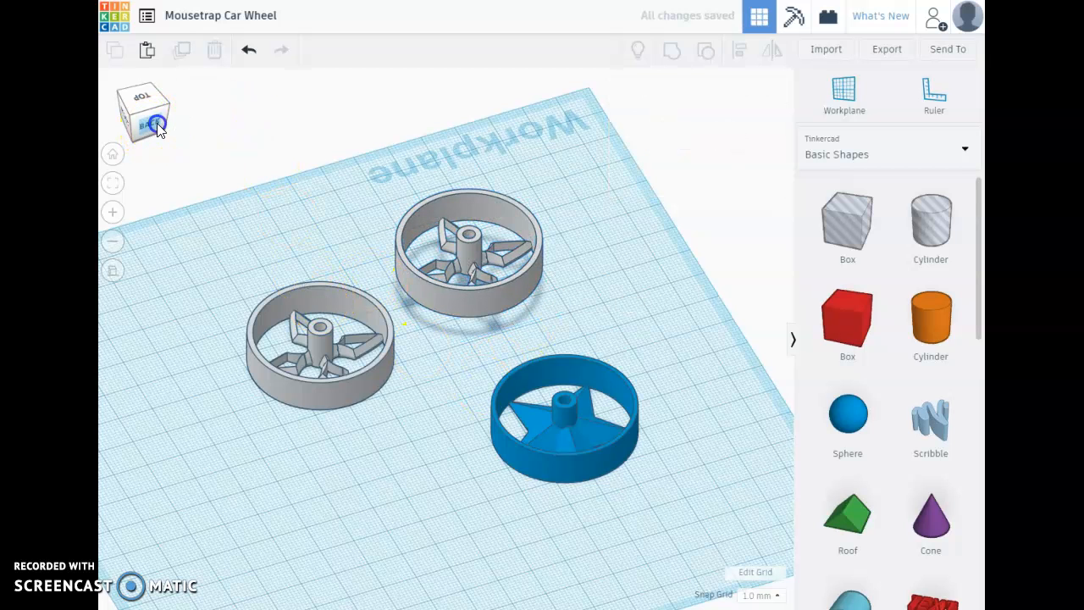
mouse_move(588, 351)
right_mouse_down()
mouse_move(401, 358)
mouse_move(300, 443)
mouse_move(261, 437)
right_mouse_up()
left_click(495, 448)
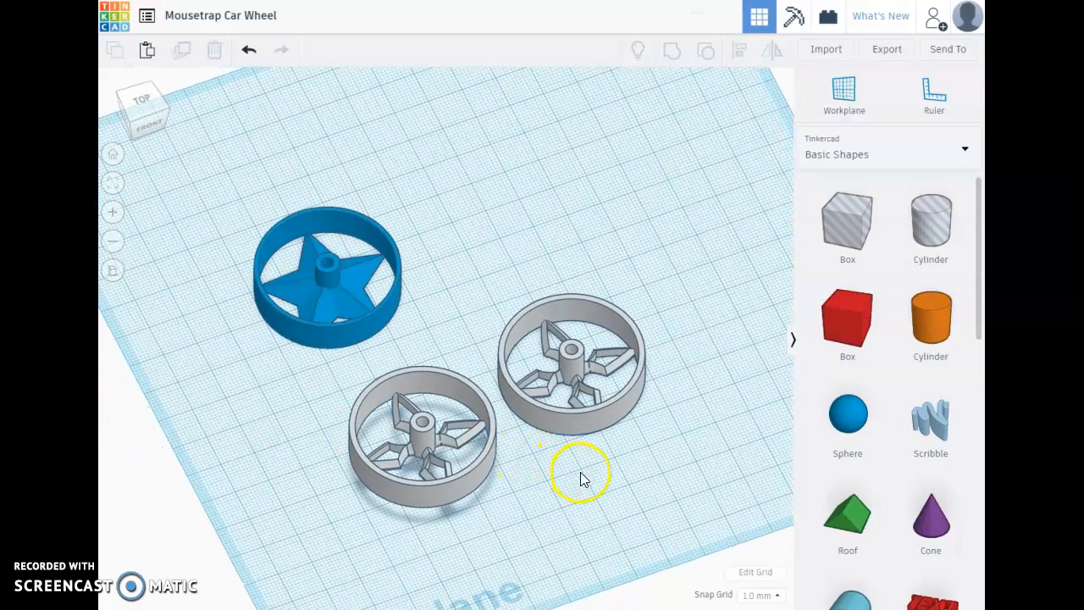
left_click(152, 126)
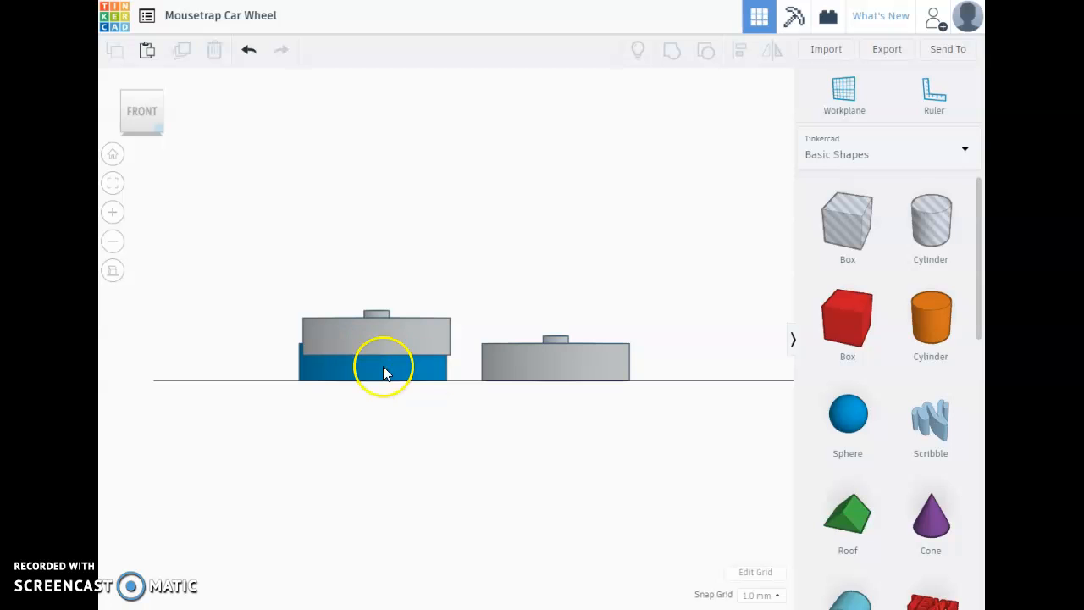
Step: Delete the gray wheel copy that floats above the workplane
left_click(399, 333)
right_click_drag(624, 257, 457, 311)
left_click(395, 326)
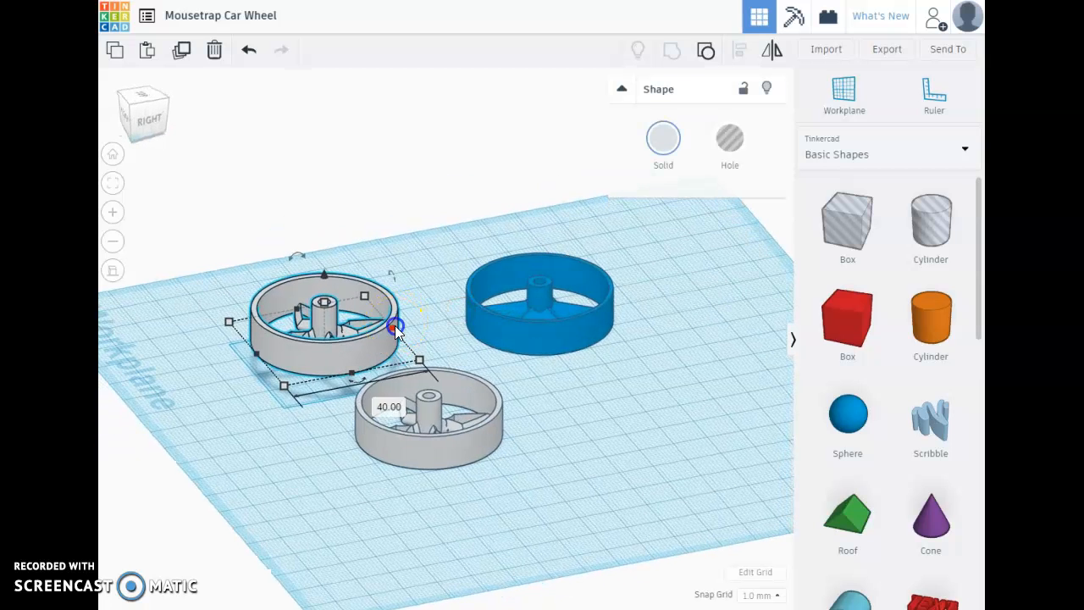
key("Delete")
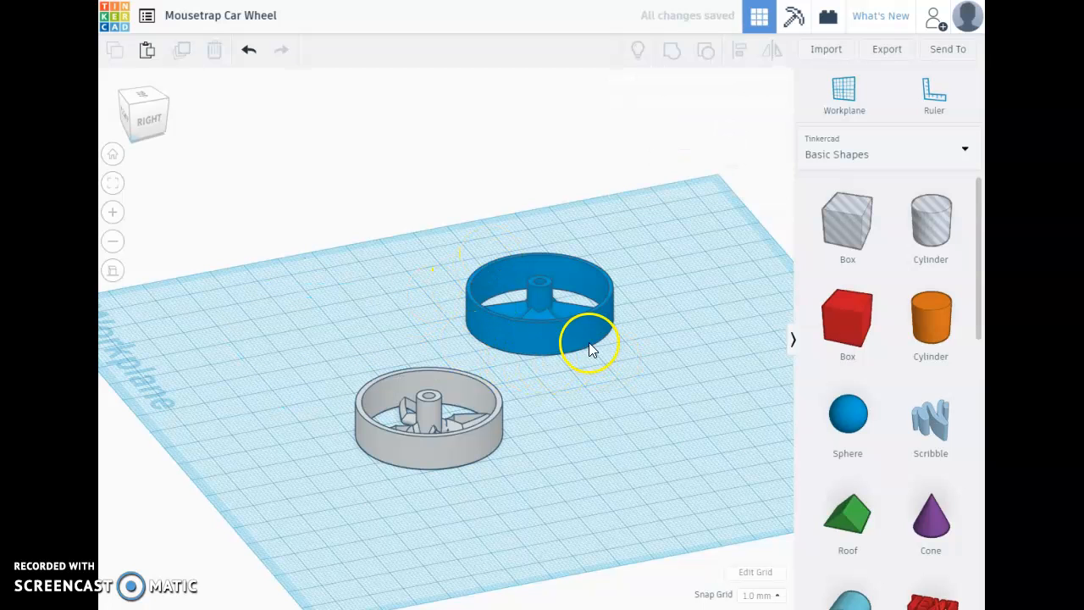
Step: Export only the remaining gray wheel for 3D printing as an STL file
left_click(584, 343)
left_click(640, 428)
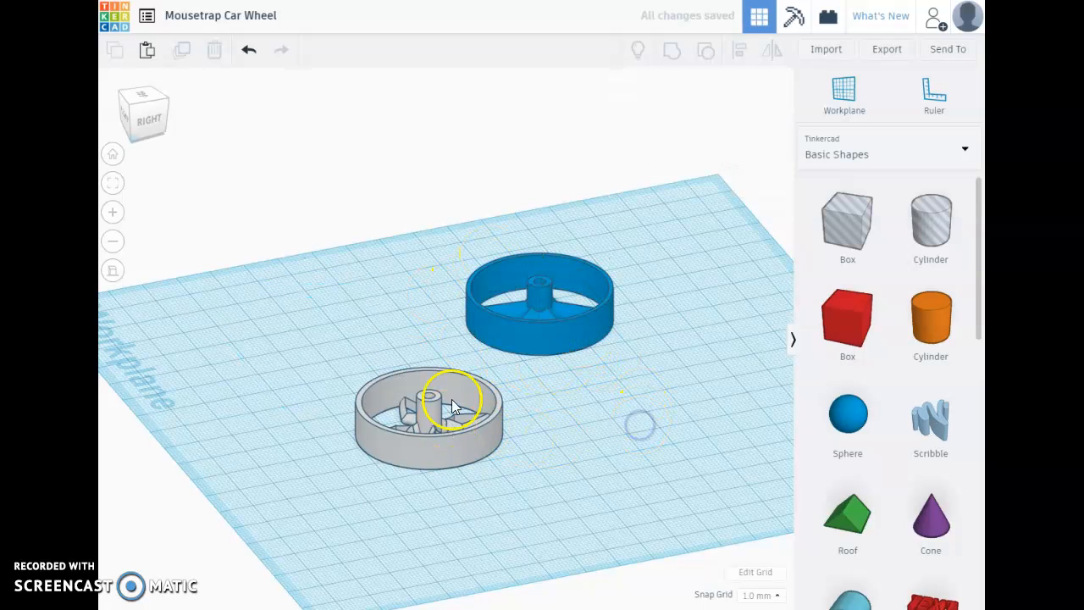
right_click_drag(593, 459, 488, 482)
left_click(588, 325)
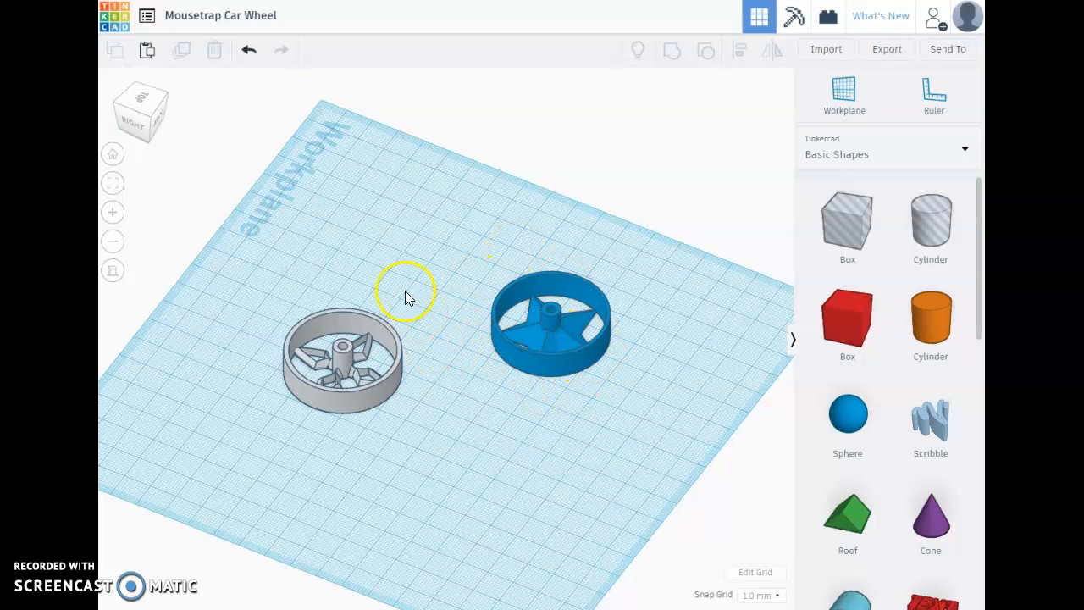
left_click(344, 368)
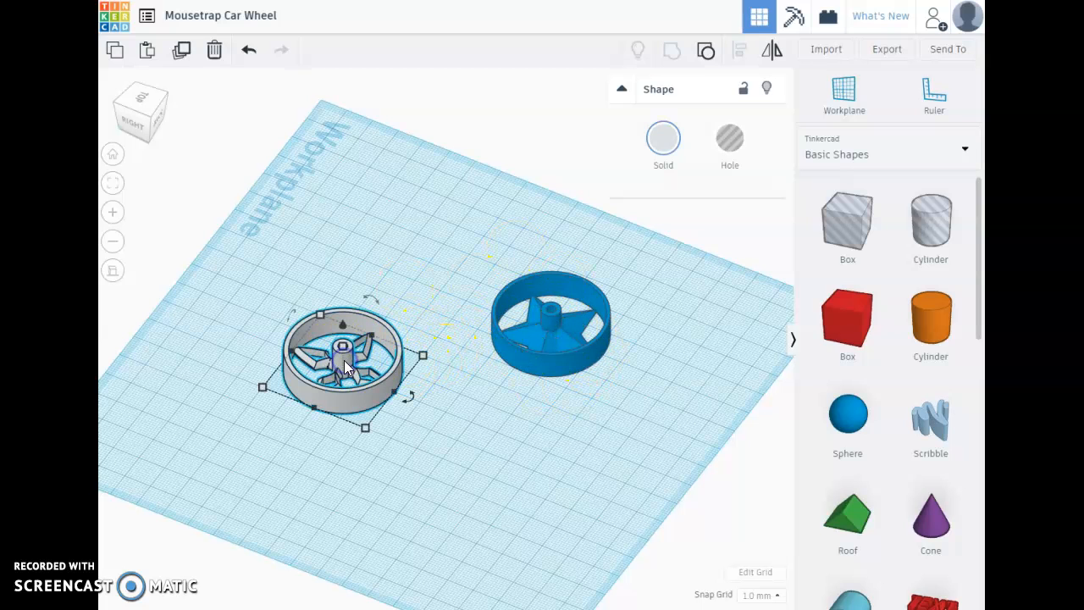
left_click(881, 50)
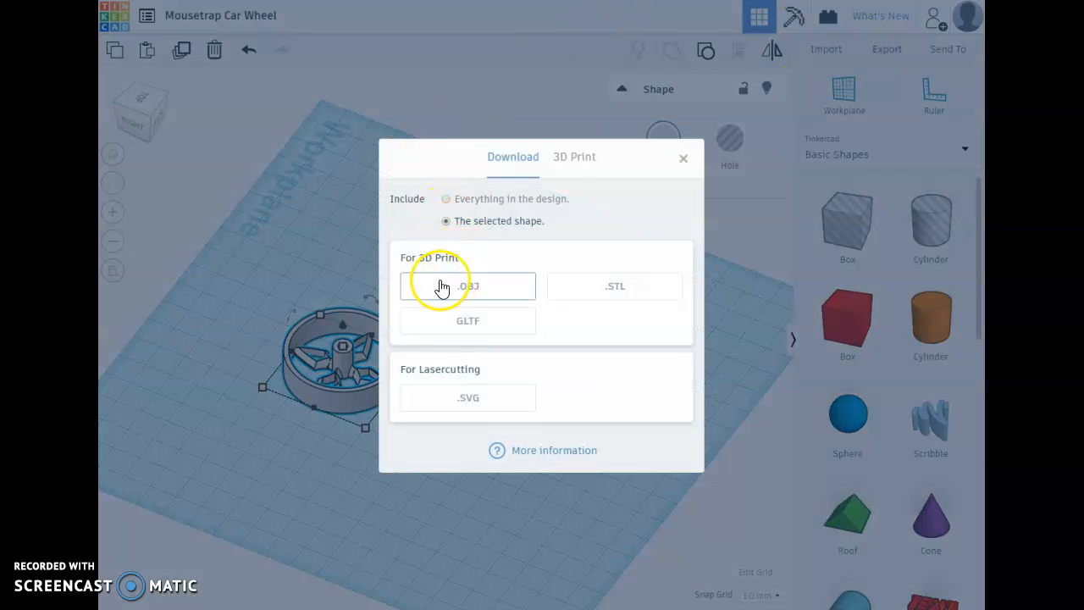
left_click(628, 293)
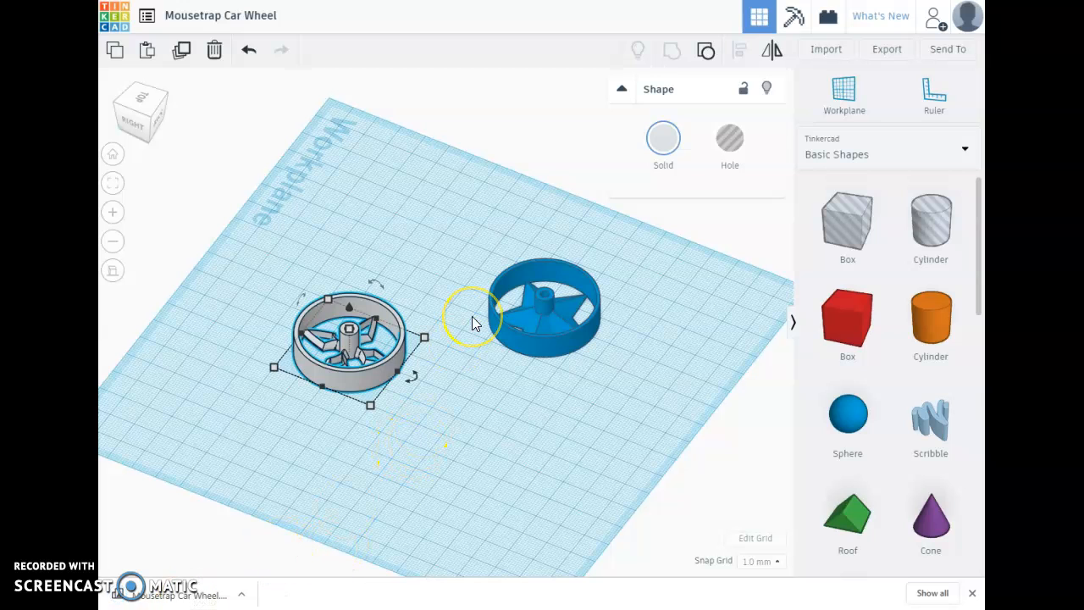
Step: Switch to Cura LulzBot Edition and set the material to PLA (Village Plastics), keeping the customized profile settings
key("alt+Tab")
key("alt+Tab")
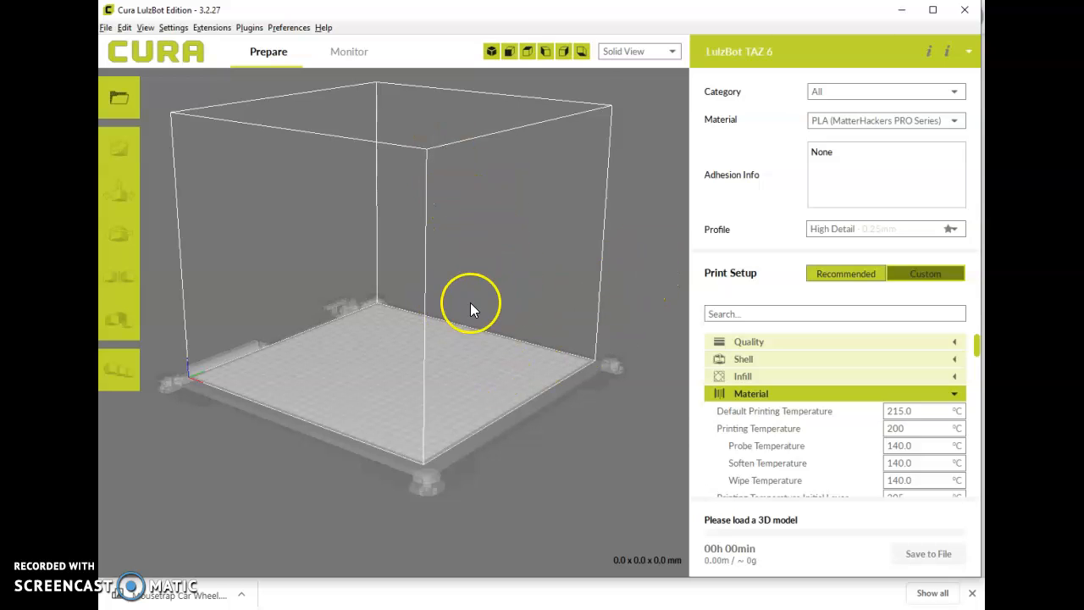
scroll(471, 306, "up", 5)
scroll(534, 342, "down", 3)
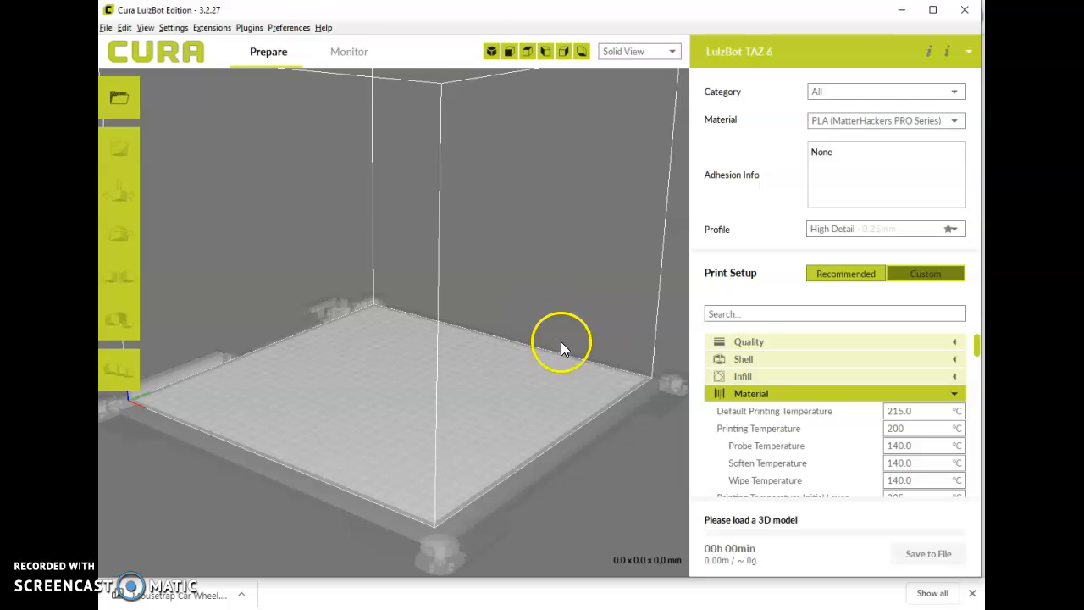
right_click_drag(591, 310, 574, 321)
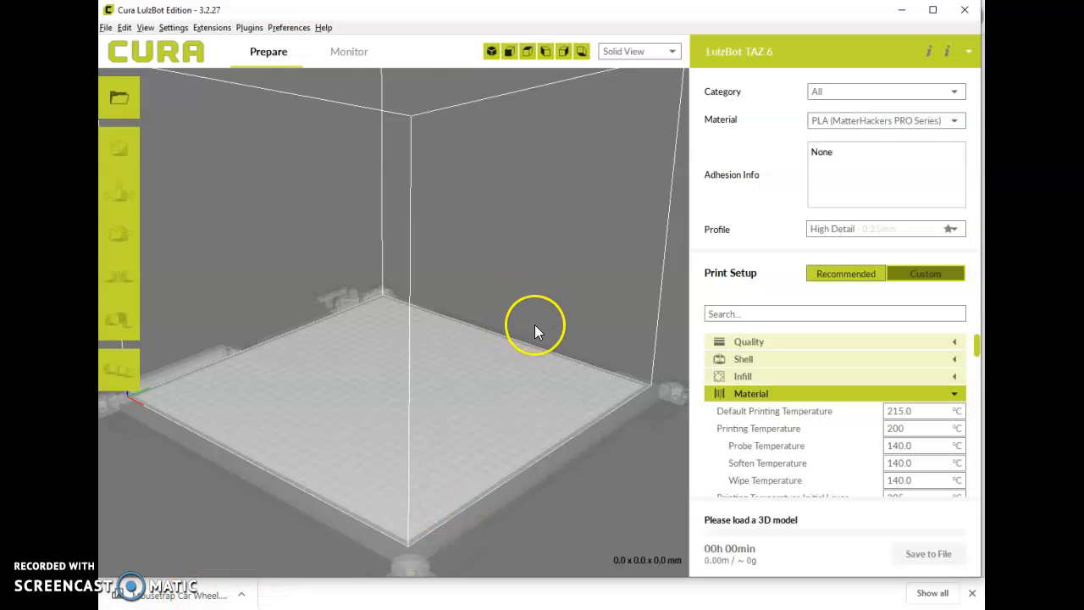
right_click_drag(535, 327, 436, 352)
right_click_drag(587, 326, 404, 355)
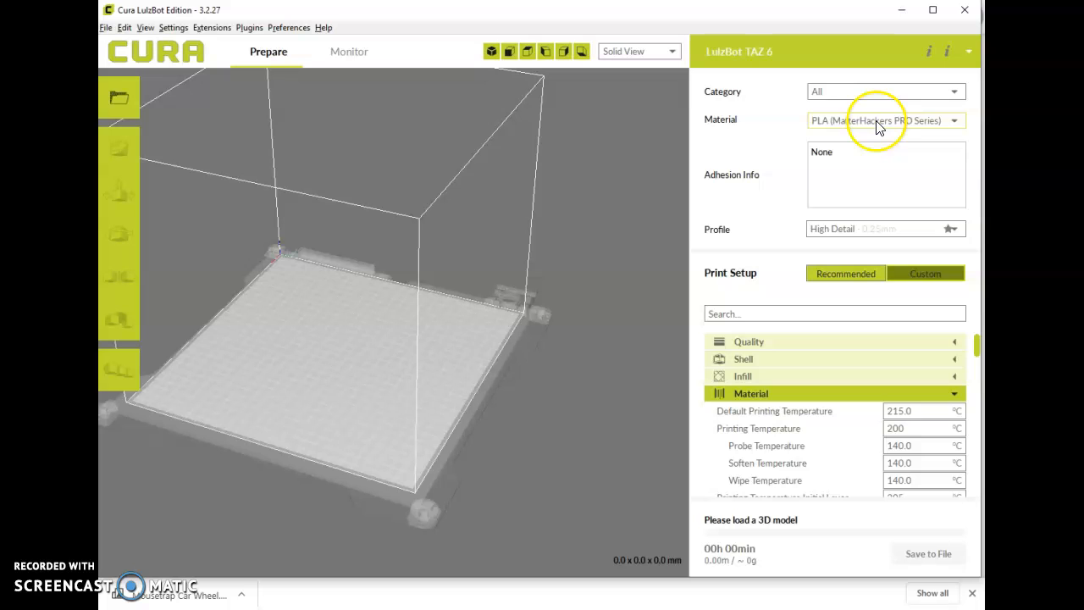
left_click(847, 124)
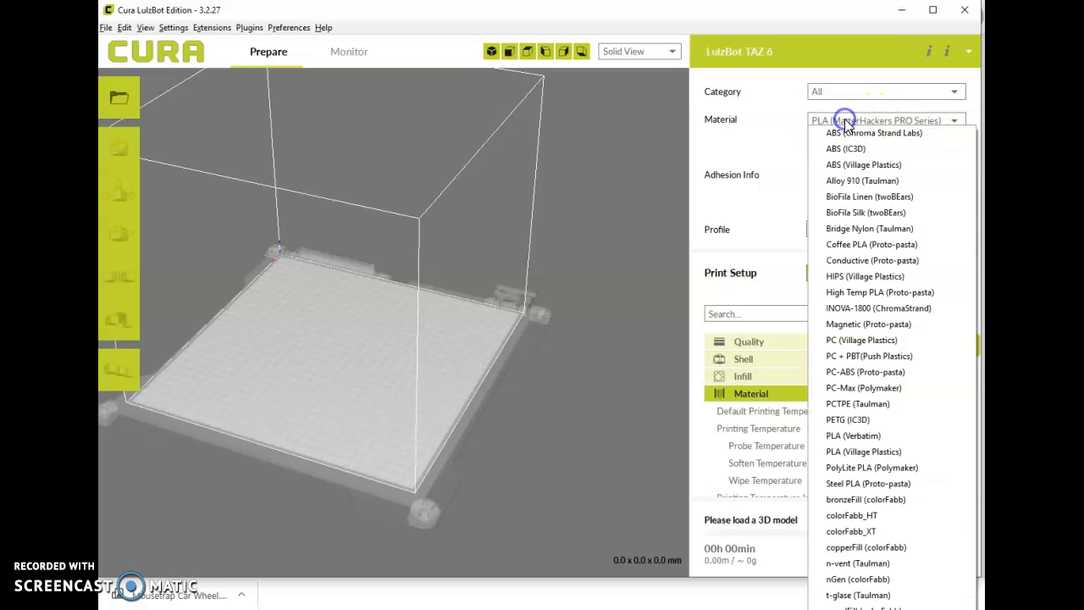
left_click(896, 457)
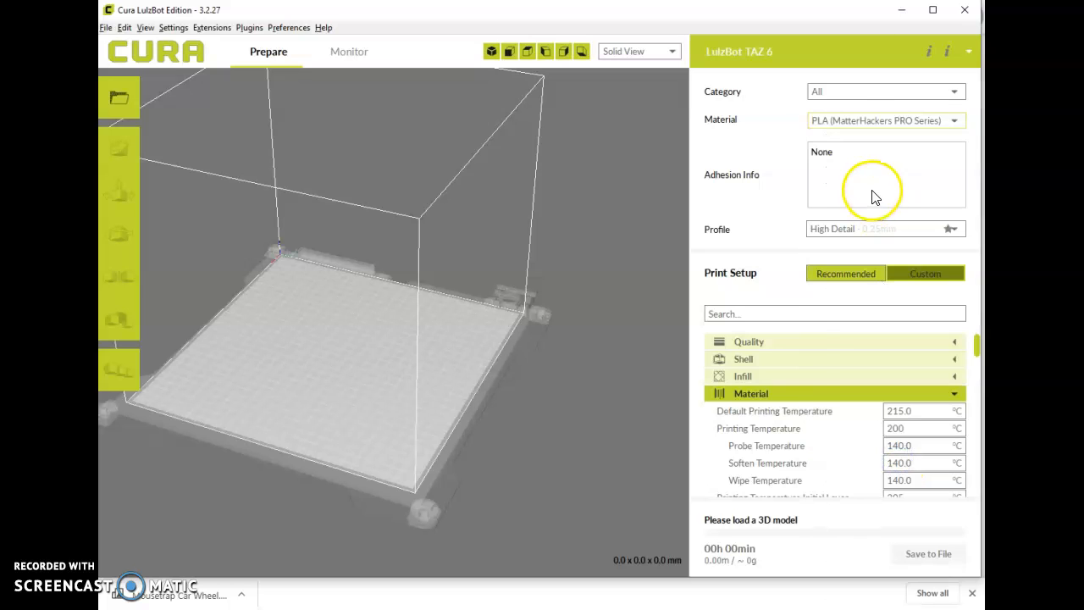
left_click(851, 126)
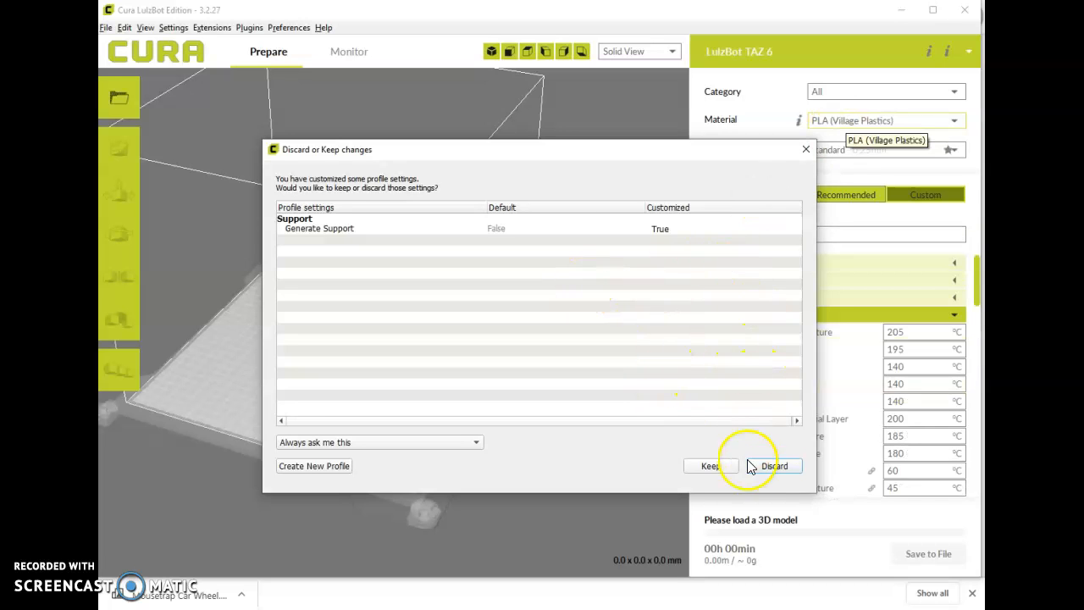
left_click(715, 466)
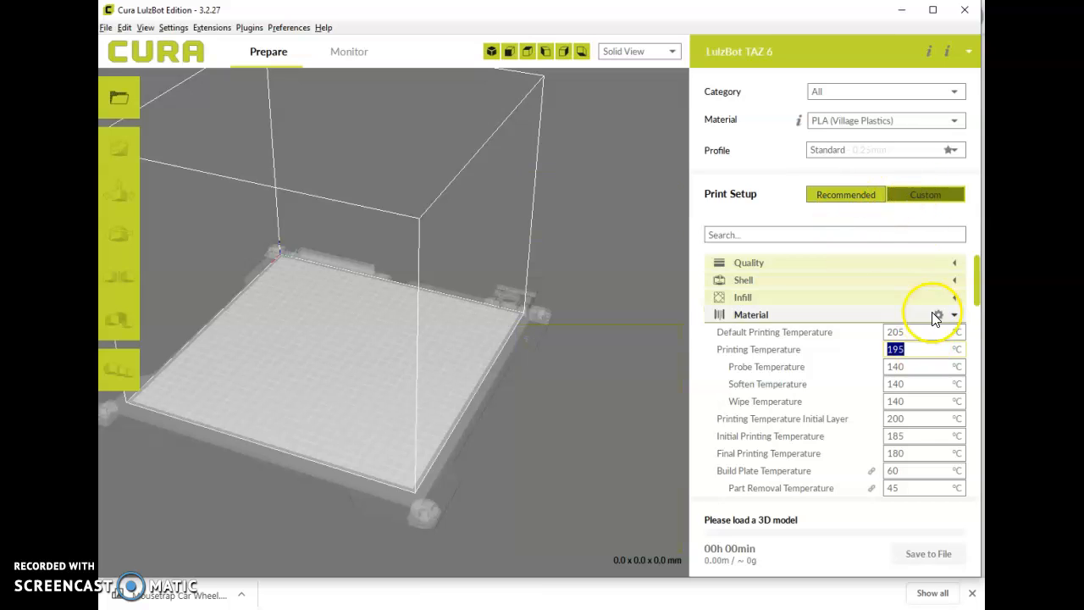
Step: Use the recommended print setup and load the Mousetrap Car Wheel 3D object from the Downloads folder
left_click(857, 195)
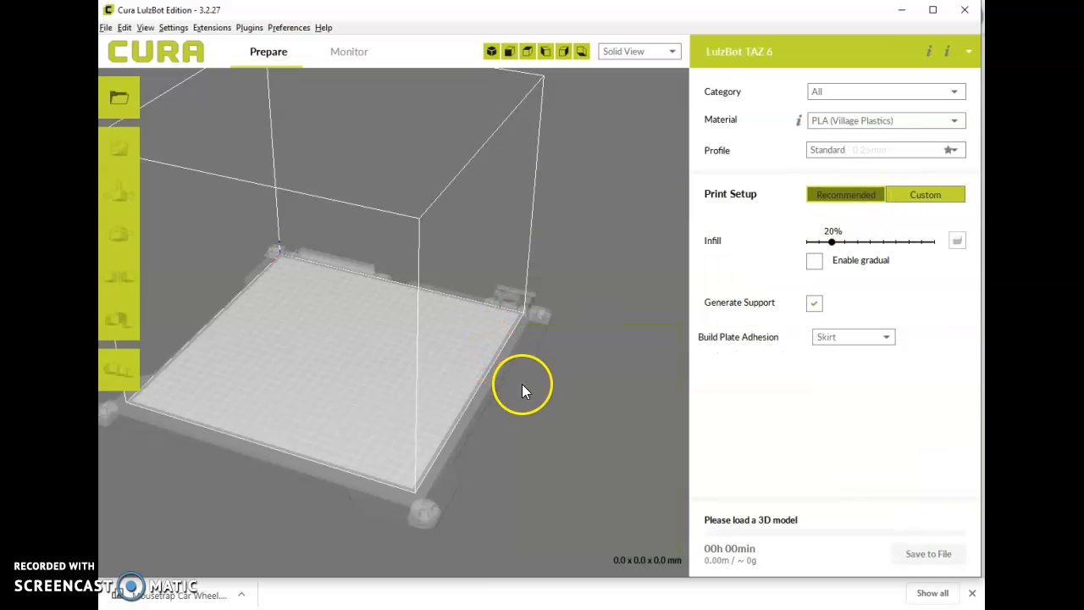
left_click(119, 99)
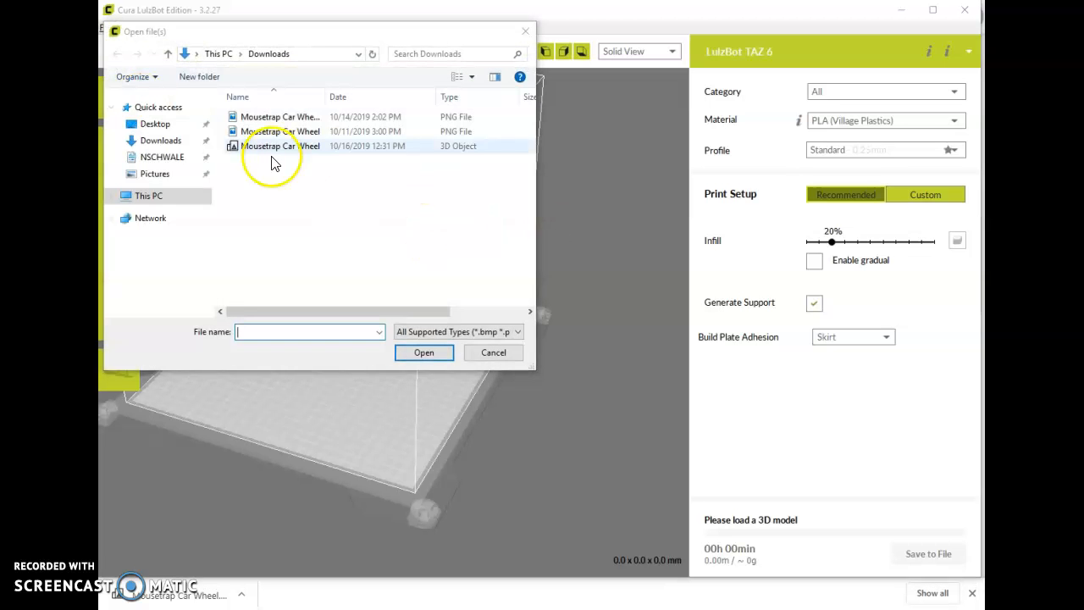
left_click(525, 32)
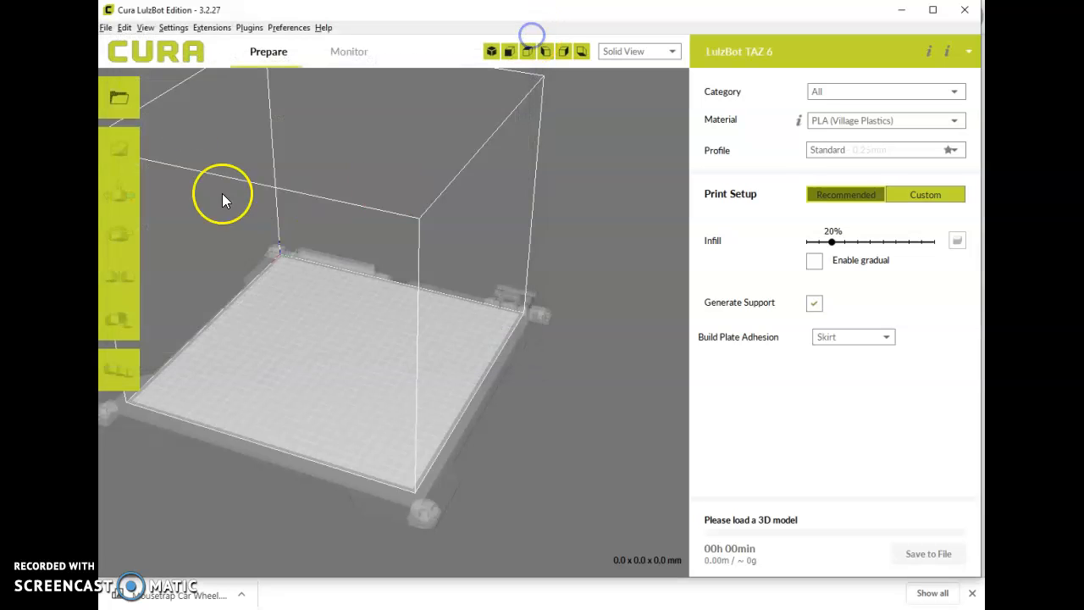
left_click(120, 105)
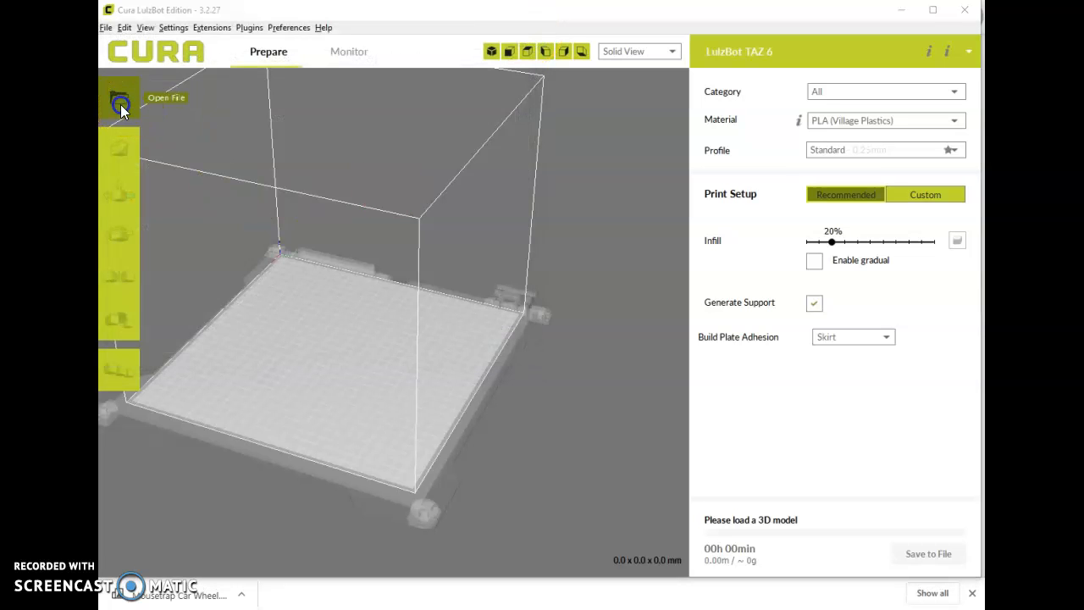
double_click(298, 146)
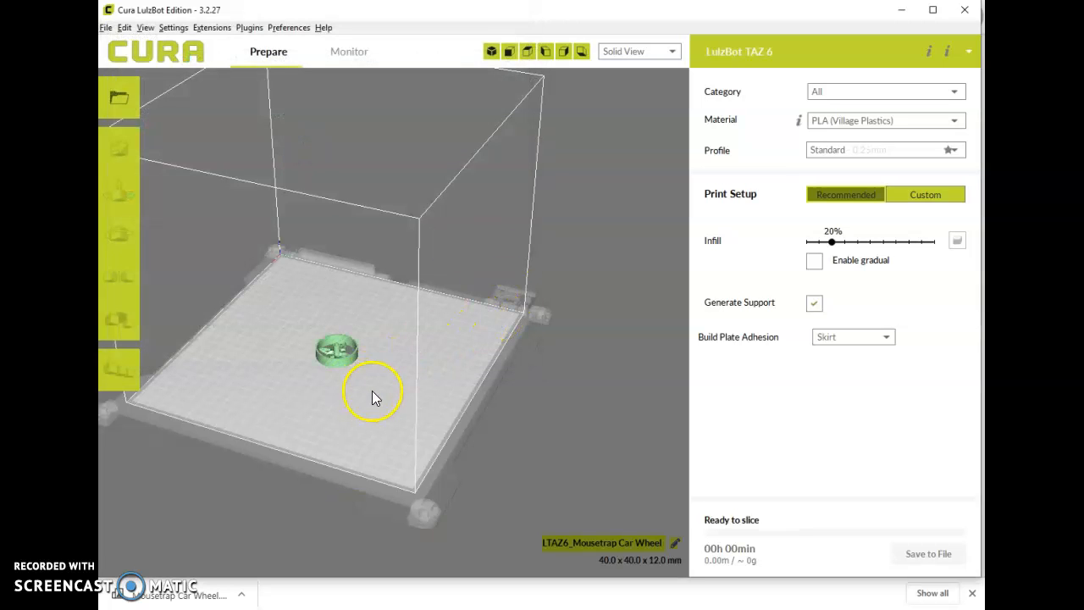
Step: Multiply the loaded wheel on the build plate with one copy
scroll(363, 367, "up", 5)
right_click_drag(362, 375, 476, 358)
middle_click_drag(405, 437, 518, 380)
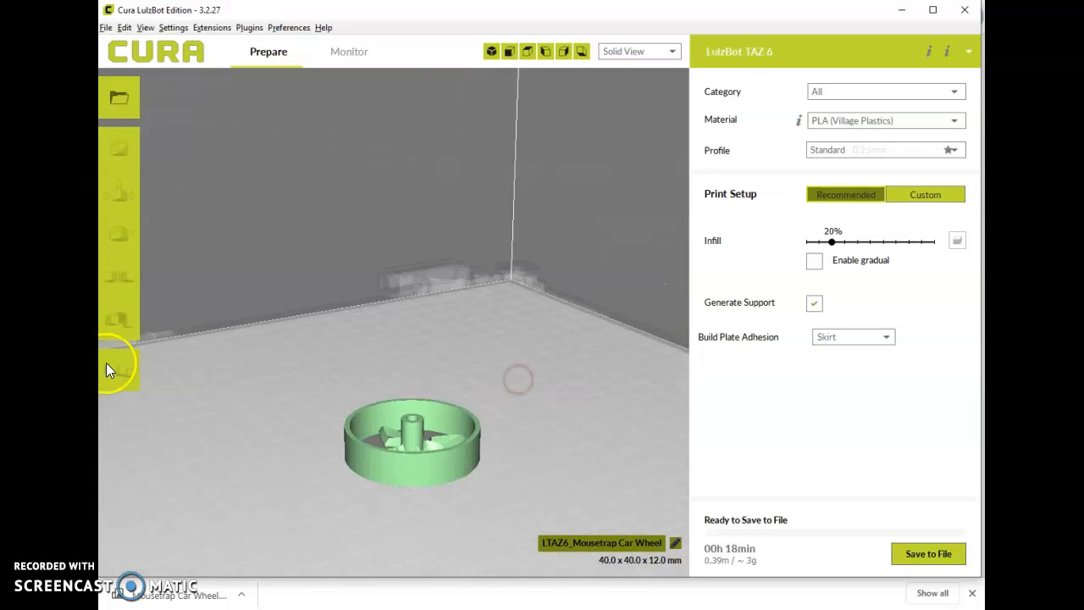
left_click(440, 455)
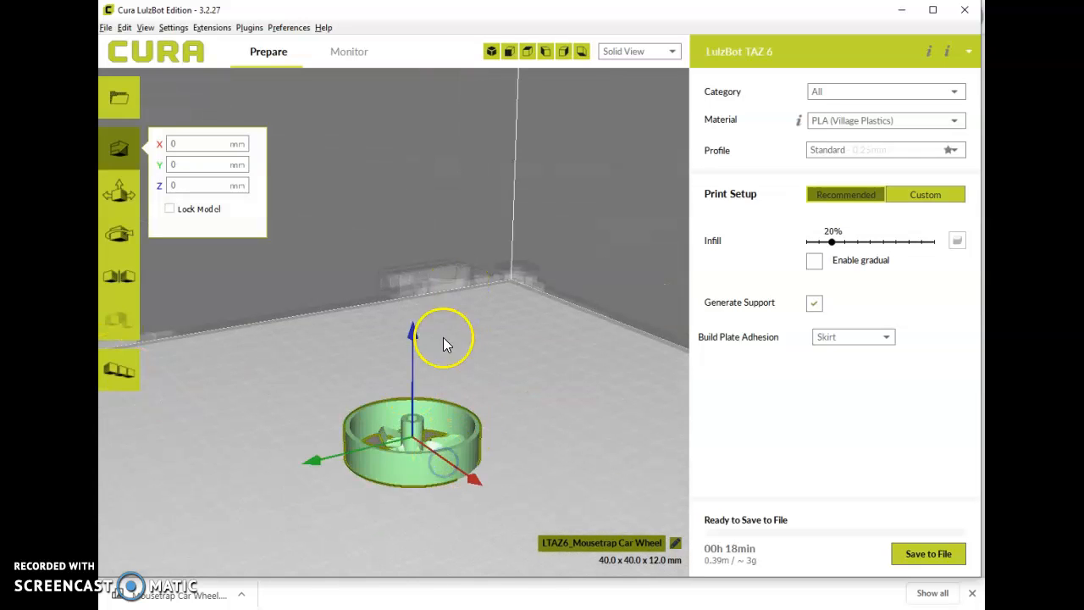
left_click(127, 377)
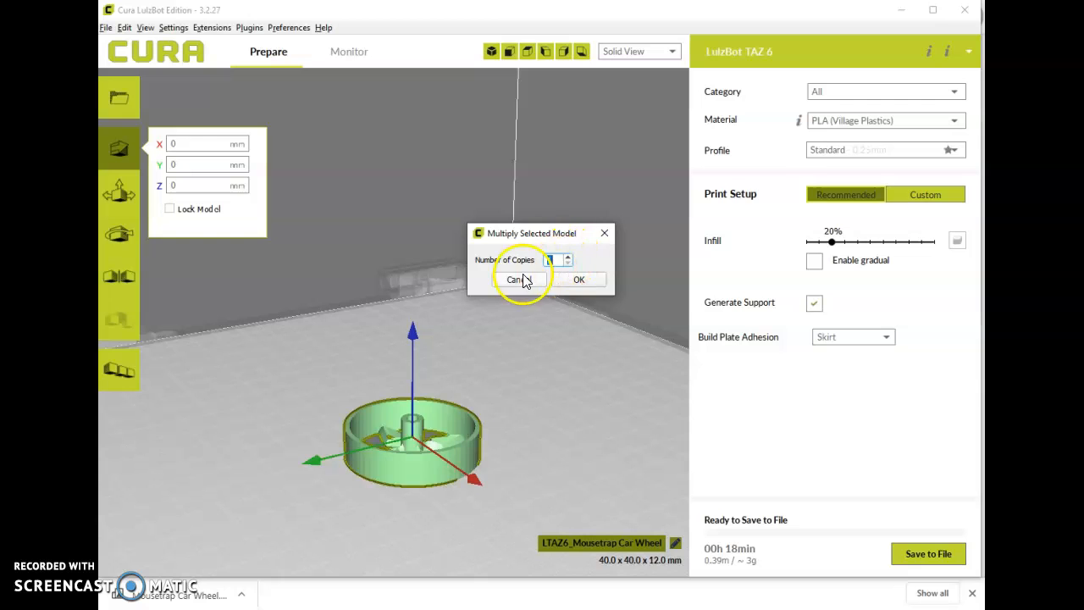
left_click(574, 280)
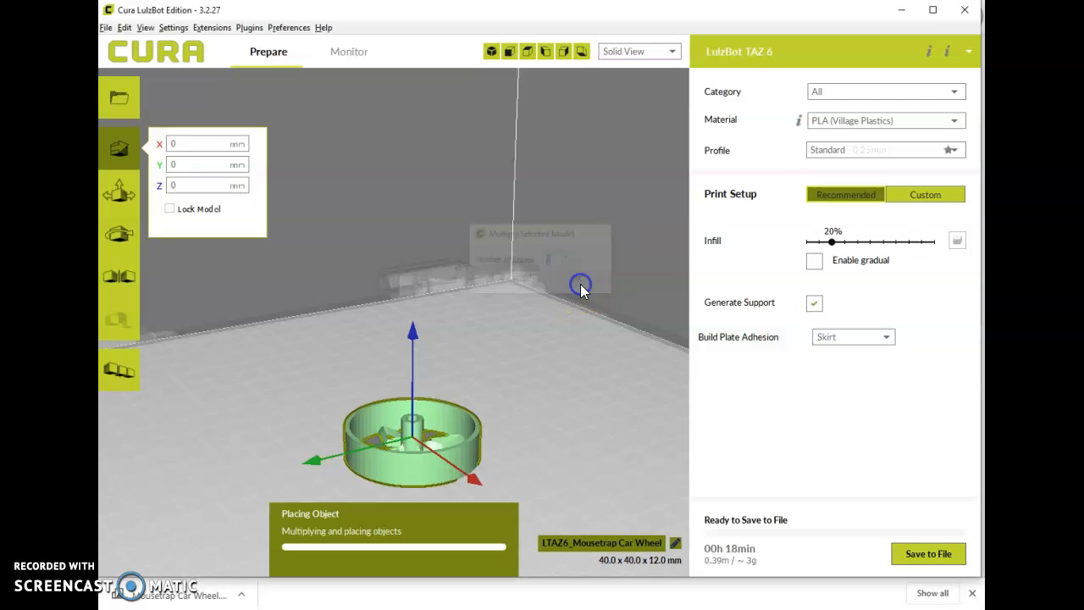
Step: Move both wheels side by side near the build plate's edge, at about X -106, Y -78 mm and X -107, Y -36 mm
right_click_drag(568, 428, 474, 440)
left_click_drag(396, 388, 627, 340)
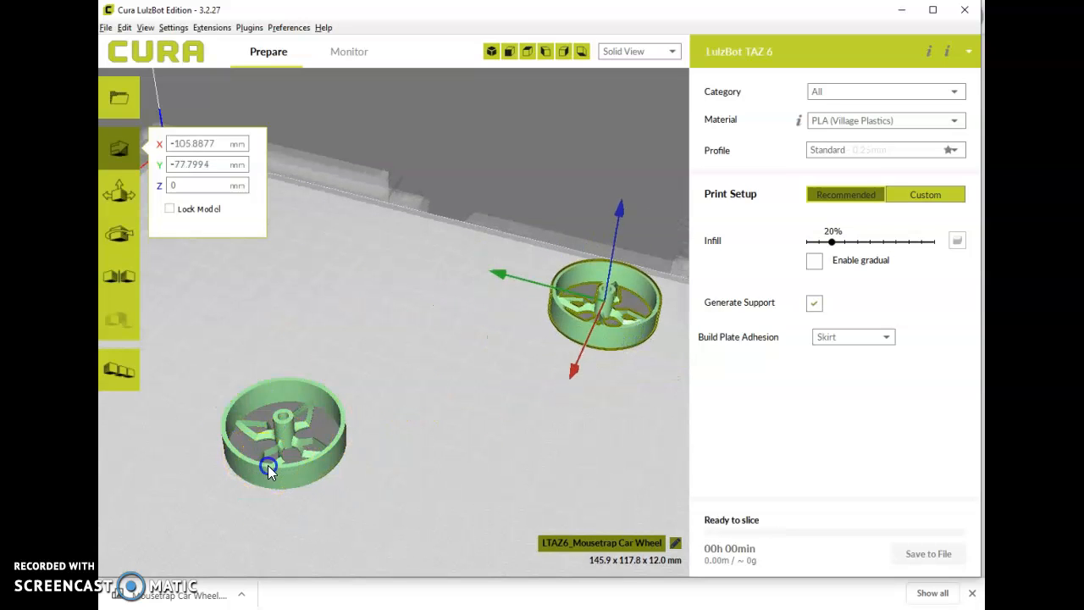
left_click_drag(313, 398, 514, 251)
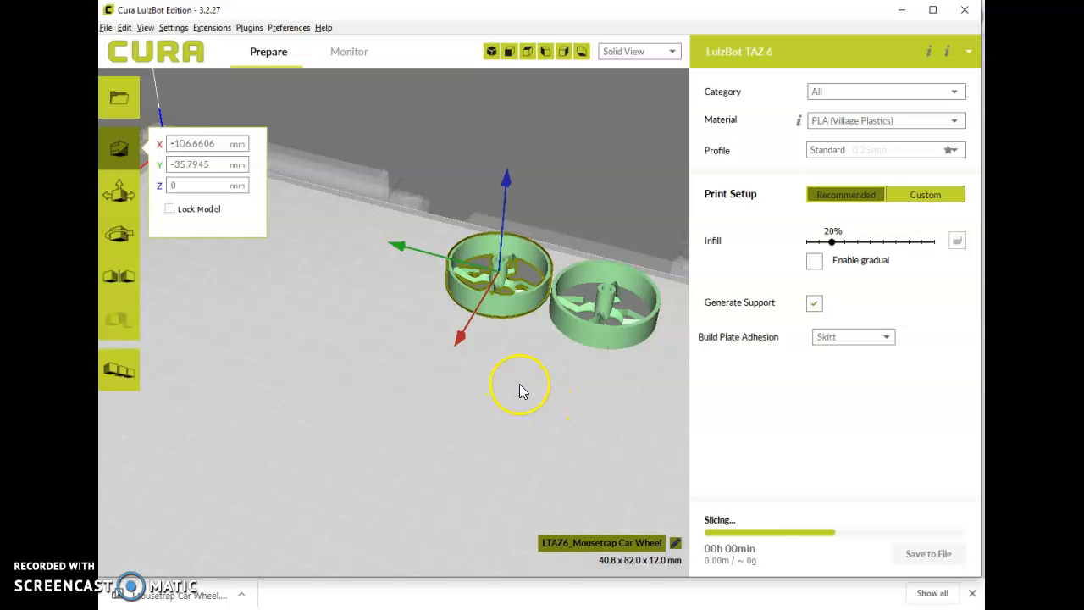
right_click_drag(491, 412, 382, 471)
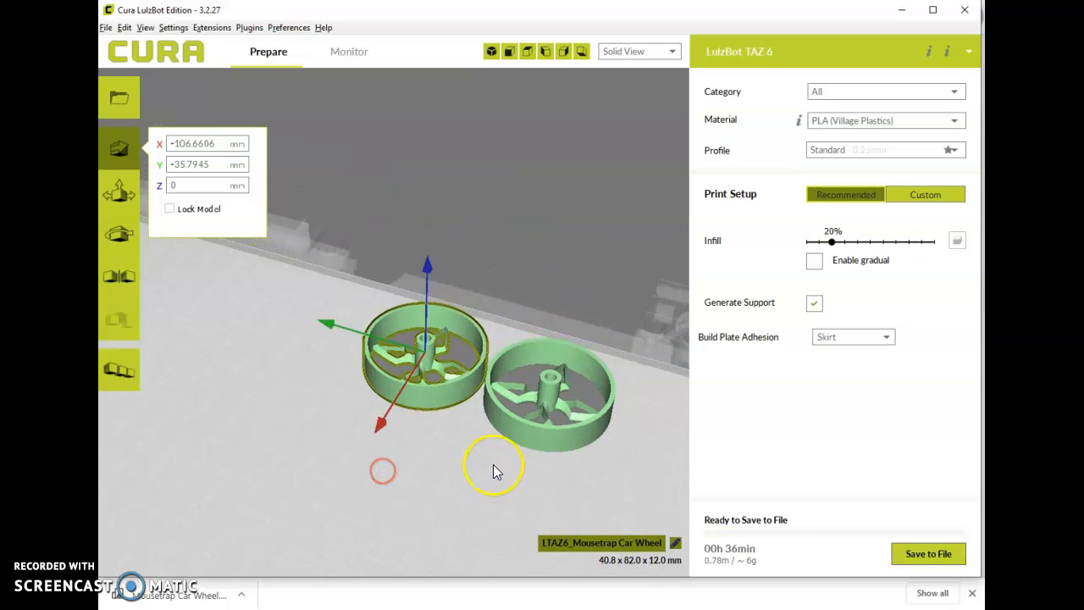
Step: Preview the sliced wheels in Layer View and return to Solid View
scroll(552, 418, "up", 1)
scroll(489, 453, "up", 2)
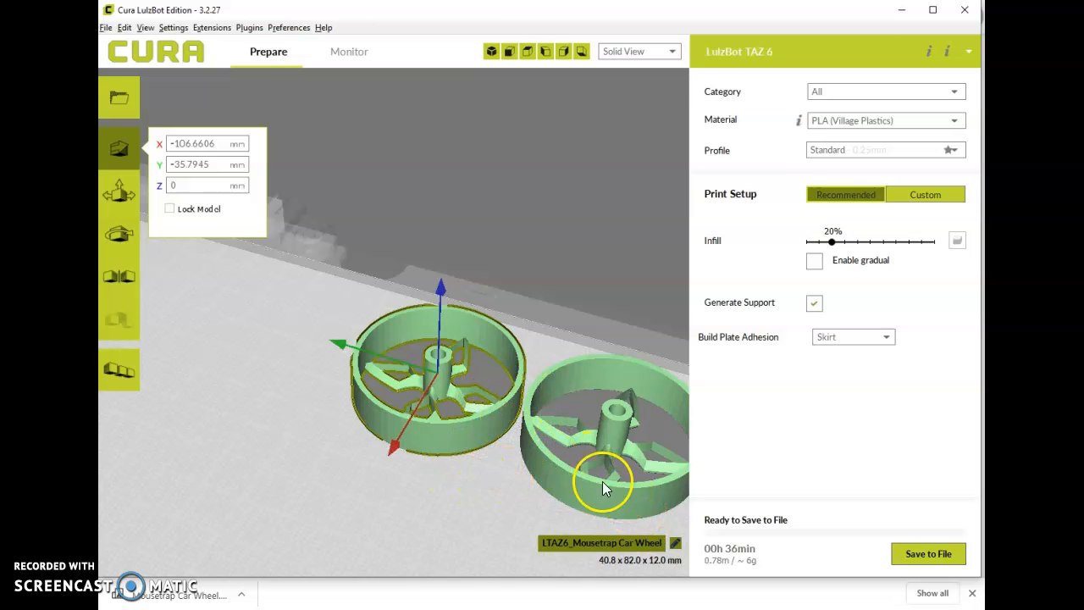
left_click(665, 52)
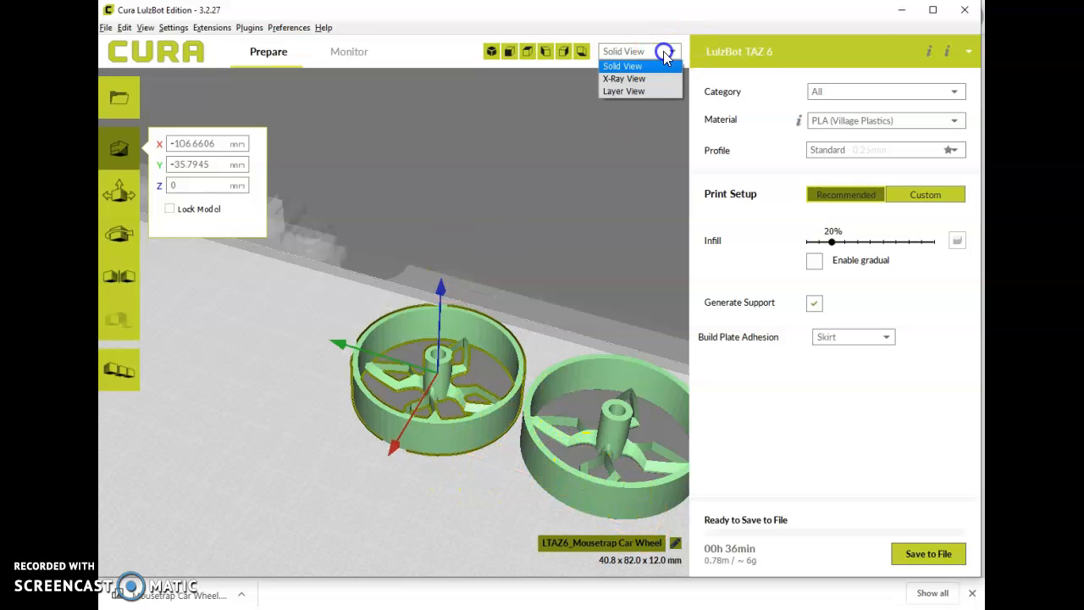
left_click(635, 89)
mouse_move(667, 297)
left_mouse_down()
mouse_move(671, 321)
mouse_move(667, 296)
left_mouse_up()
left_click(626, 51)
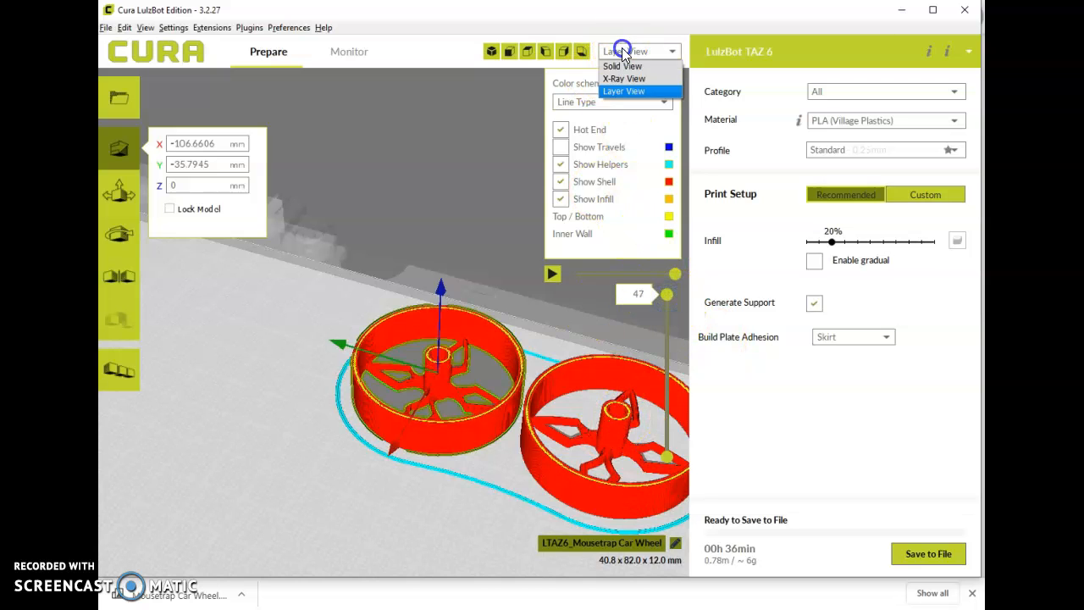
left_click(630, 61)
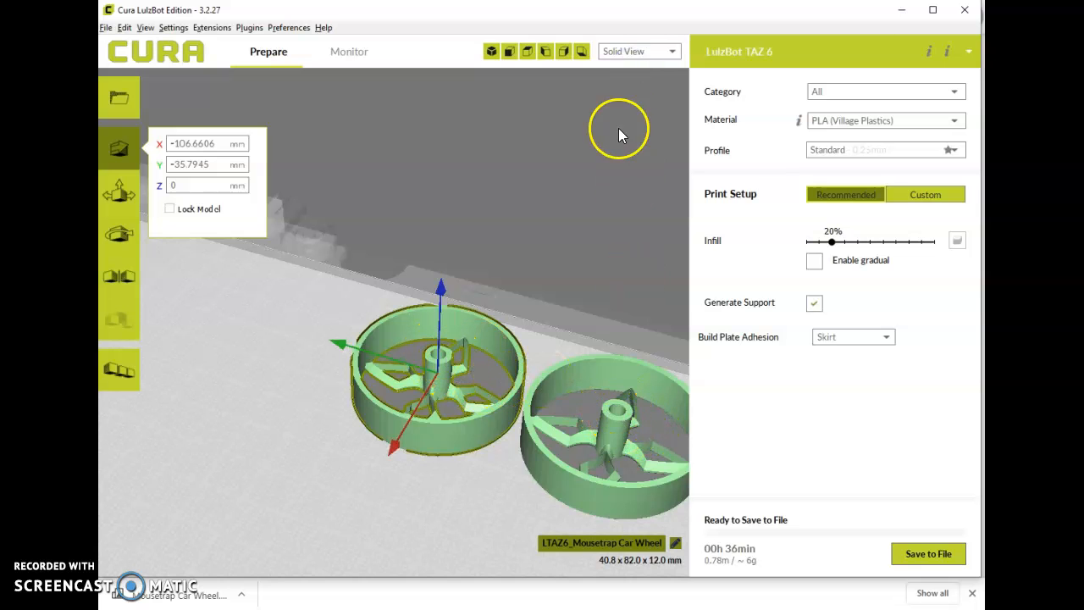
Step: Display the wheels in Layer View and lower the shown layer to 1 to examine the first layers
left_click(639, 53)
left_click(631, 91)
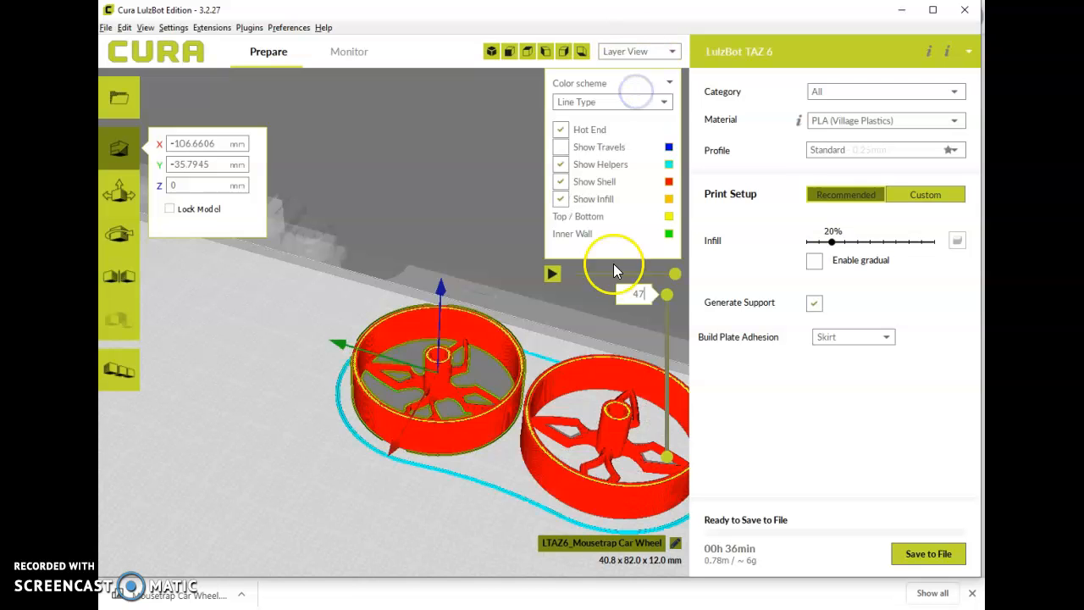
left_click_drag(665, 295, 674, 468)
left_click_drag(673, 271, 684, 315)
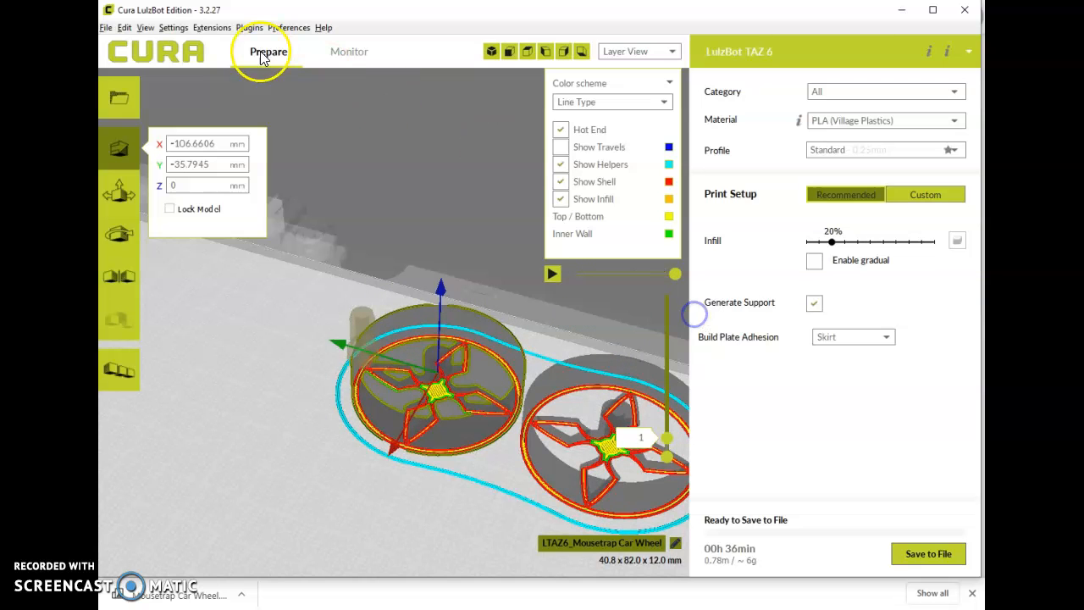